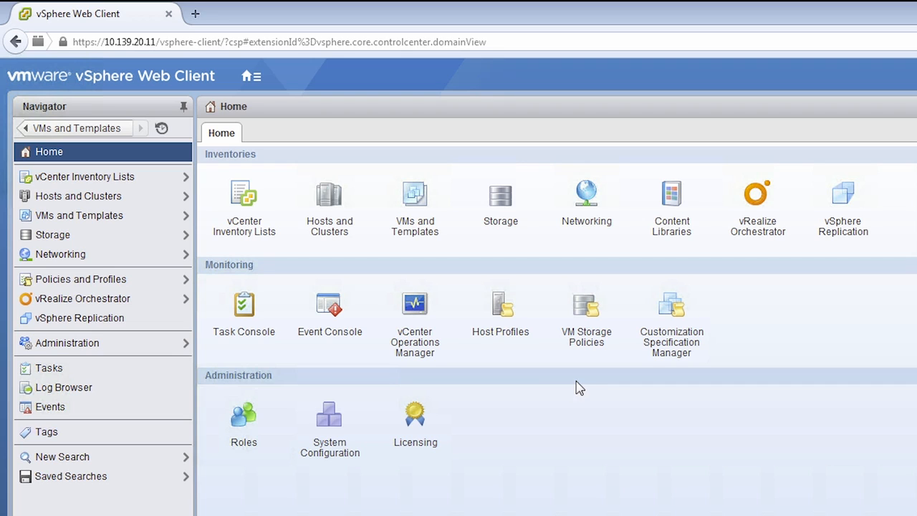
- Open the vSphere Replication overview, where the vCenter Server shows replication Enabled (OK)
click(844, 215)
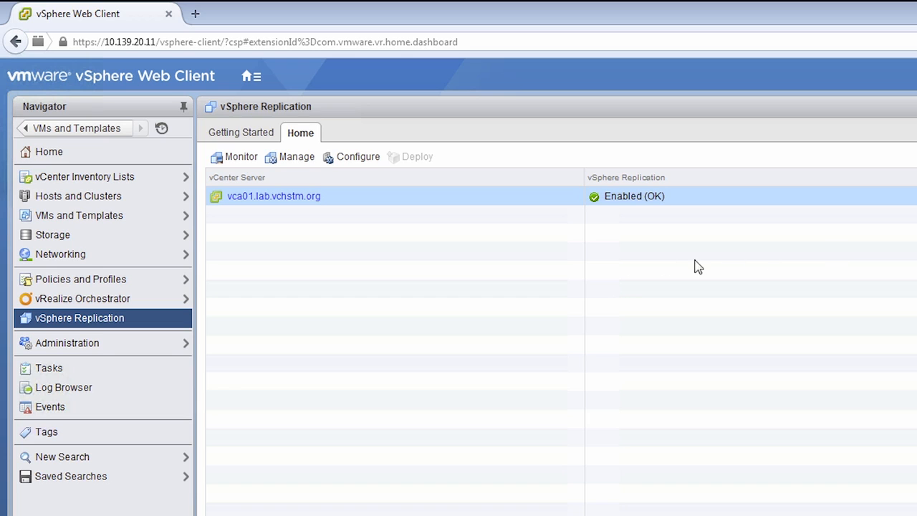
- Monitor vca01.lab.vchstm.org and show vmtm-domaintest's outgoing replication: OK to TechMarketing_DR, 30-minute RPO
click(241, 158)
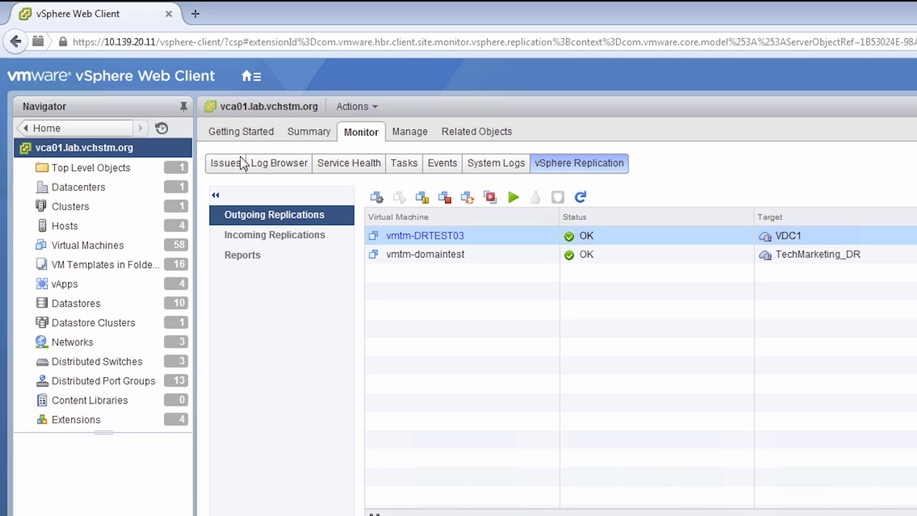
click(474, 258)
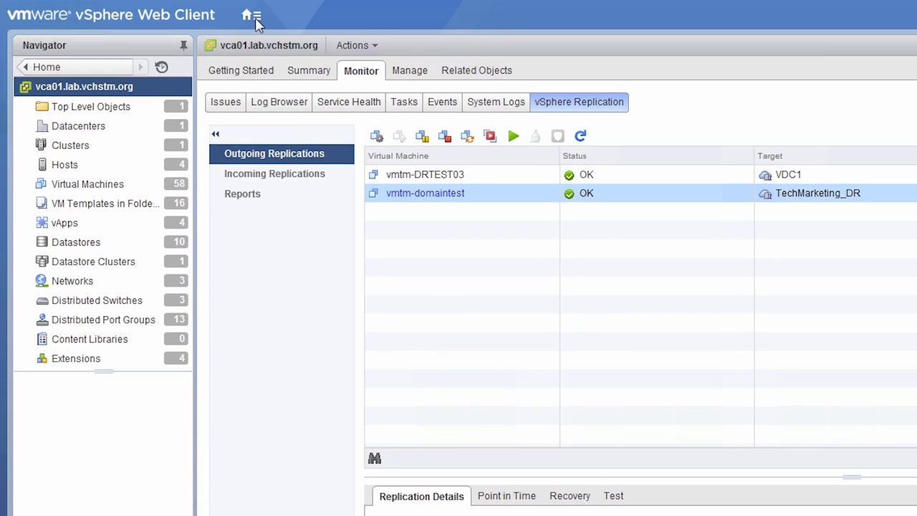
click(253, 18)
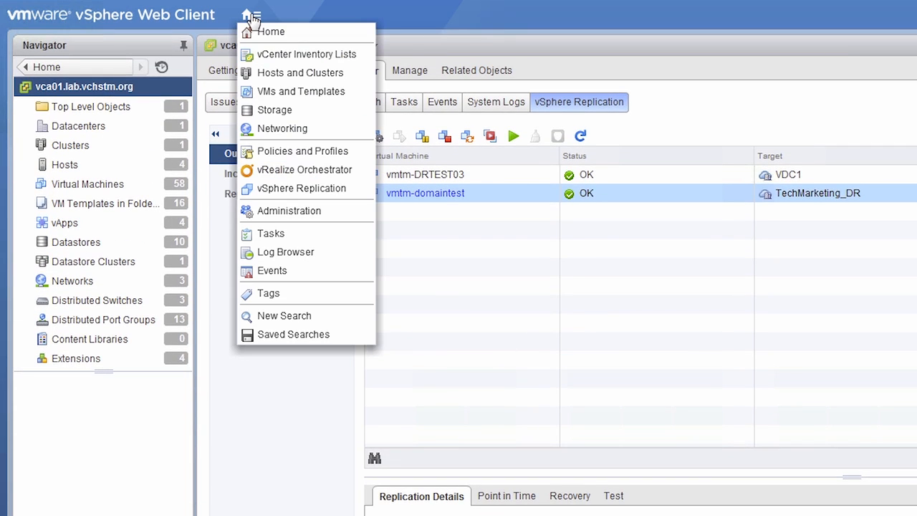
- Go Home and open VMs and Templates to view vmtm-domaintest's Summary
click(272, 34)
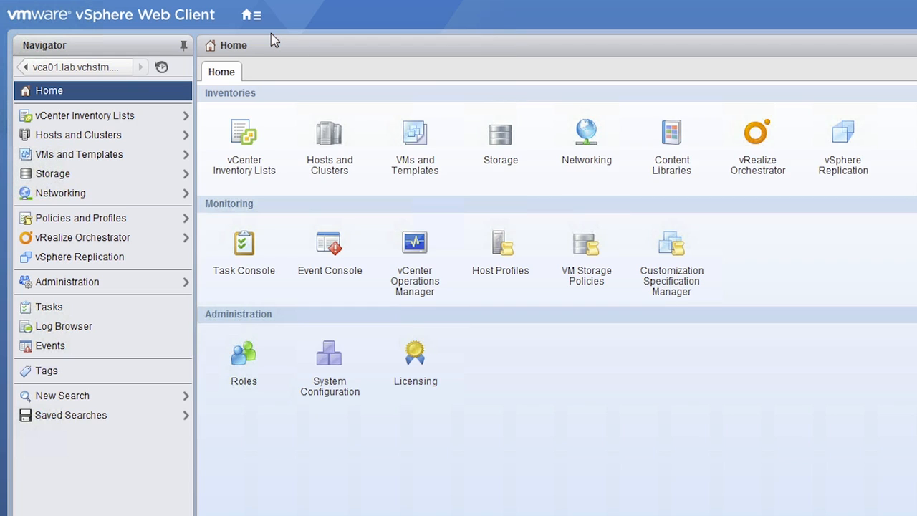
click(416, 167)
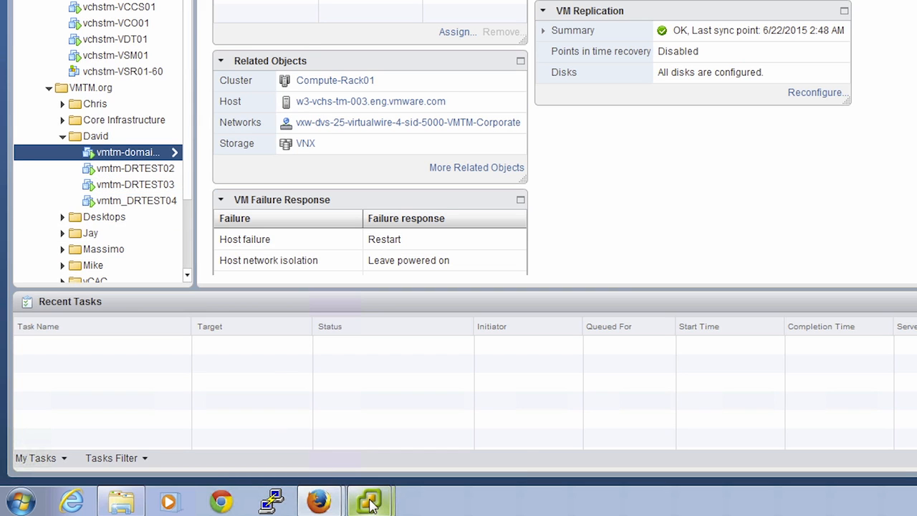
- Open the vmtm-domaintest console and log on with Ctrl+Alt+Del and the account password
mouse_move(370, 502)
click(373, 465)
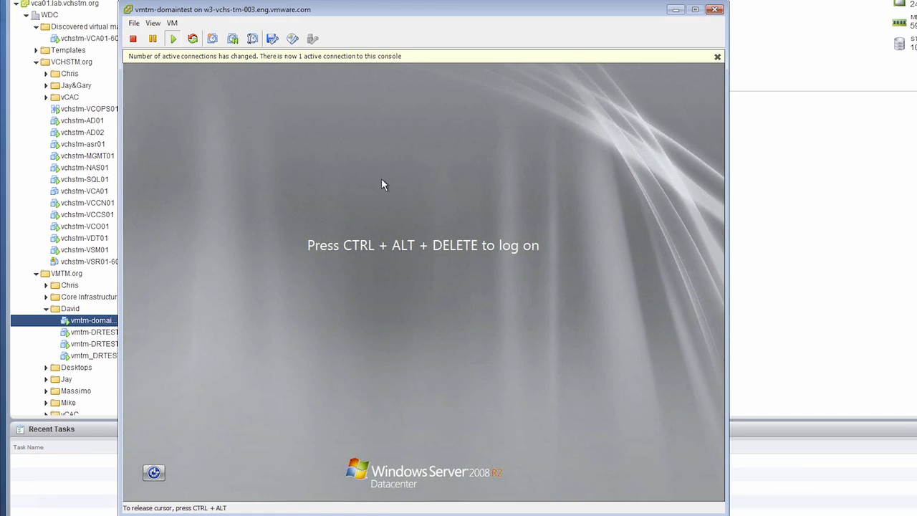
click(172, 22)
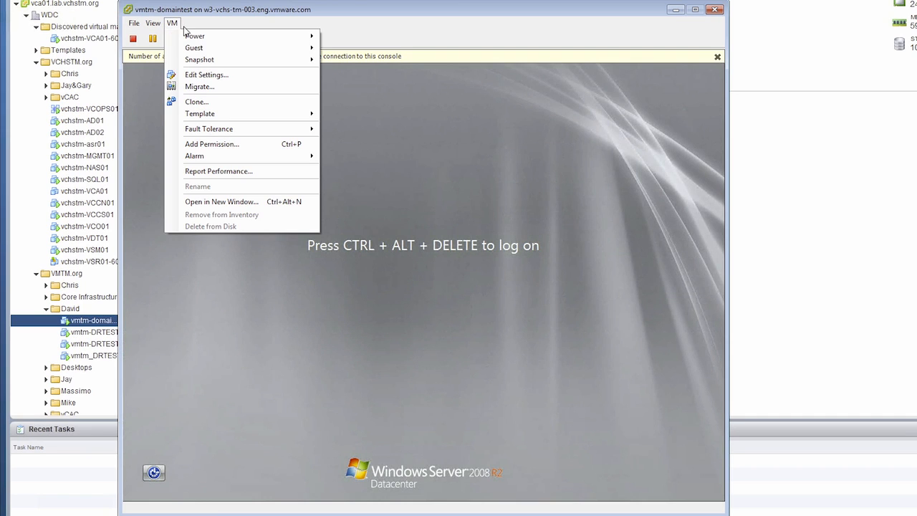
mouse_move(287, 48)
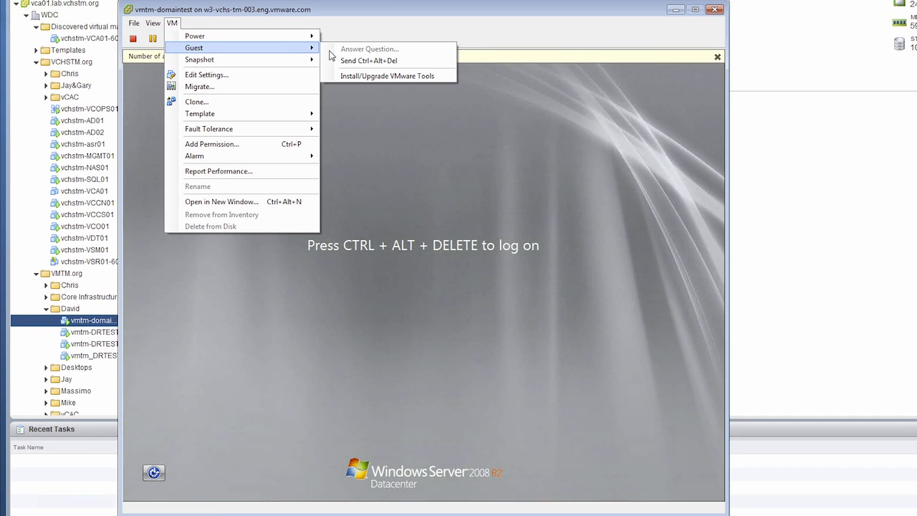
click(376, 62)
click(427, 338)
text(********)
key(Return)
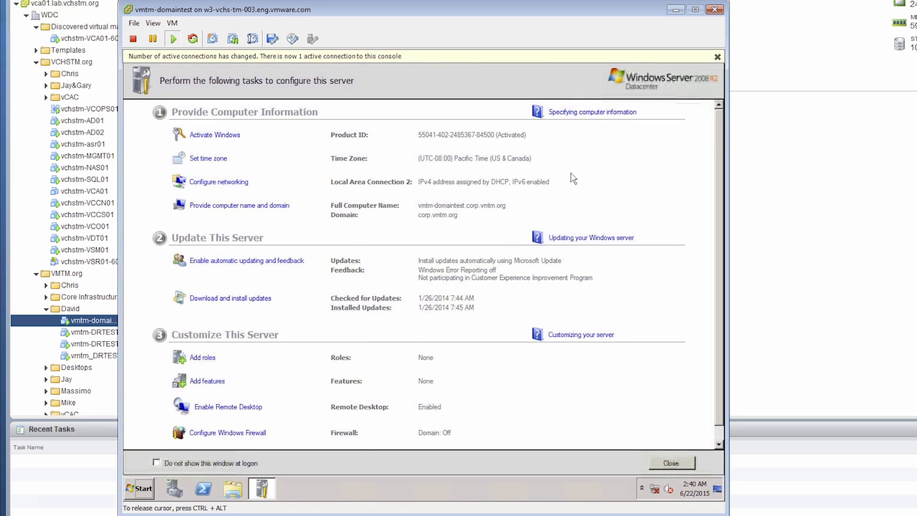
- Close the connections notice, Initial Configuration Tasks and Server Manager, then bring up the Run box
key(super)
click(717, 56)
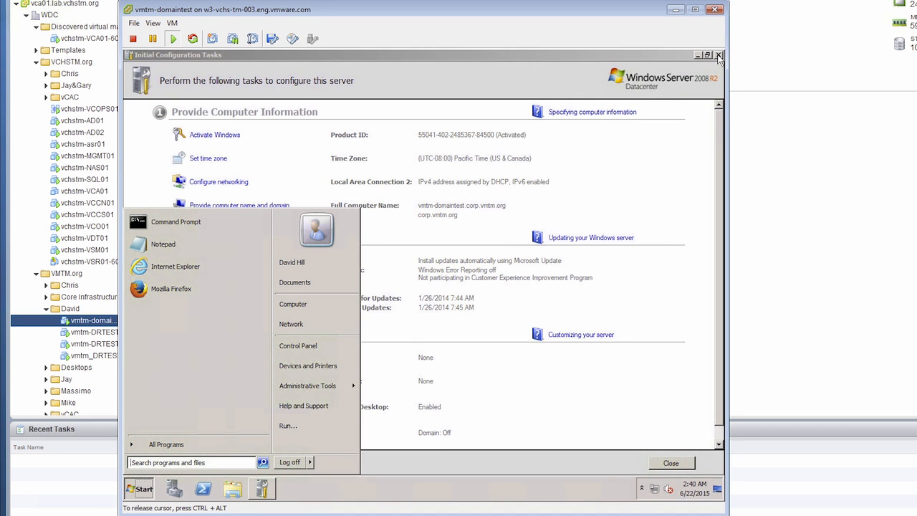
click(718, 55)
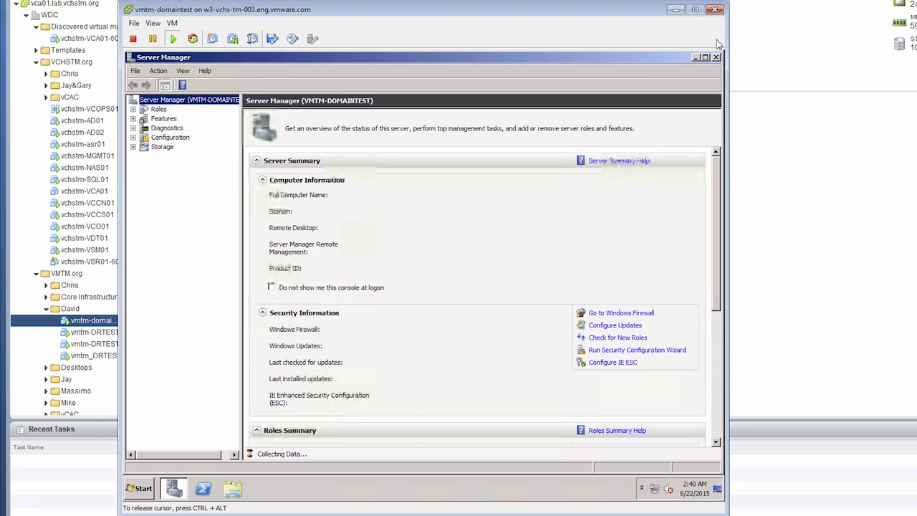
click(715, 57)
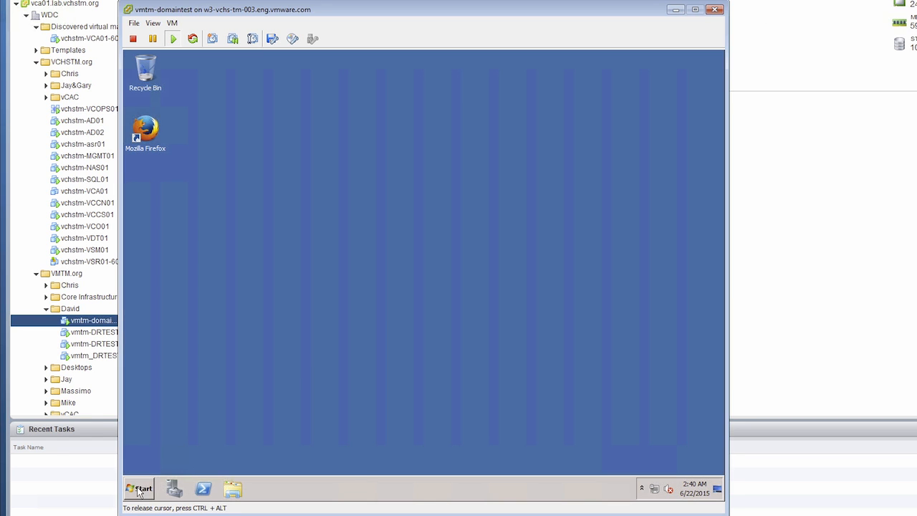
click(140, 490)
click(298, 424)
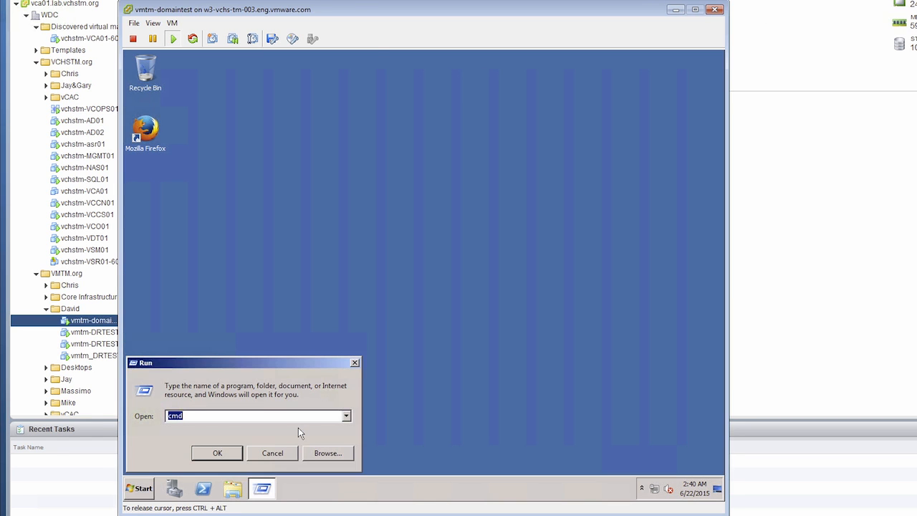
- In cmd, run echo %logonserver%, ipconfig and ping ad01, confirming \\AD01 and IPv4 192.168.1.228
key(Return)
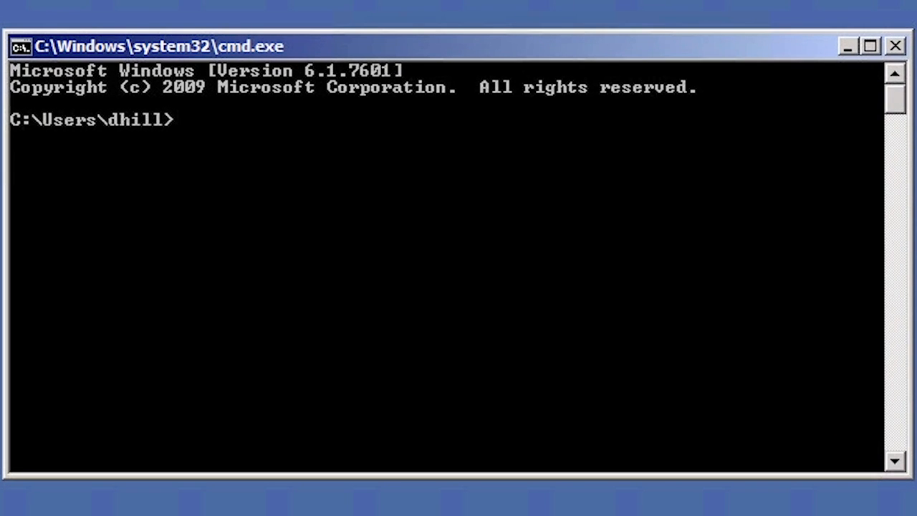
text(echo %lo)
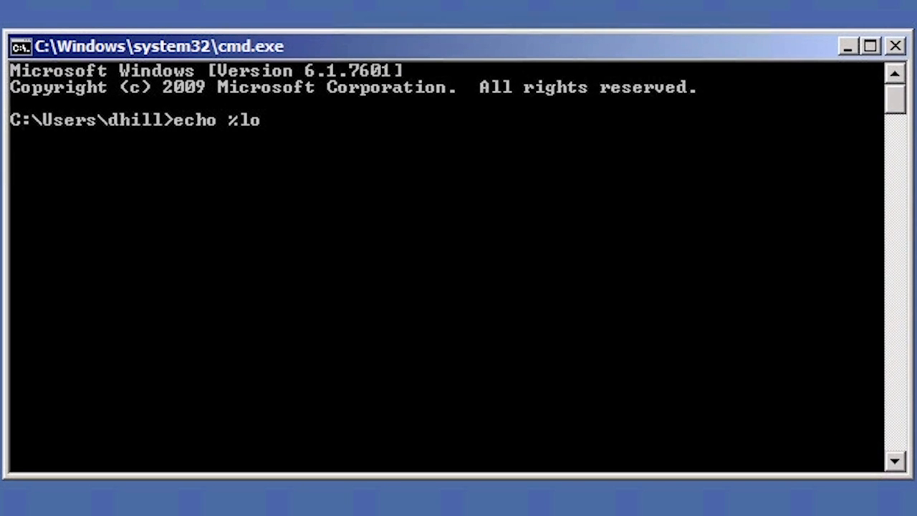
text(gonserver%)
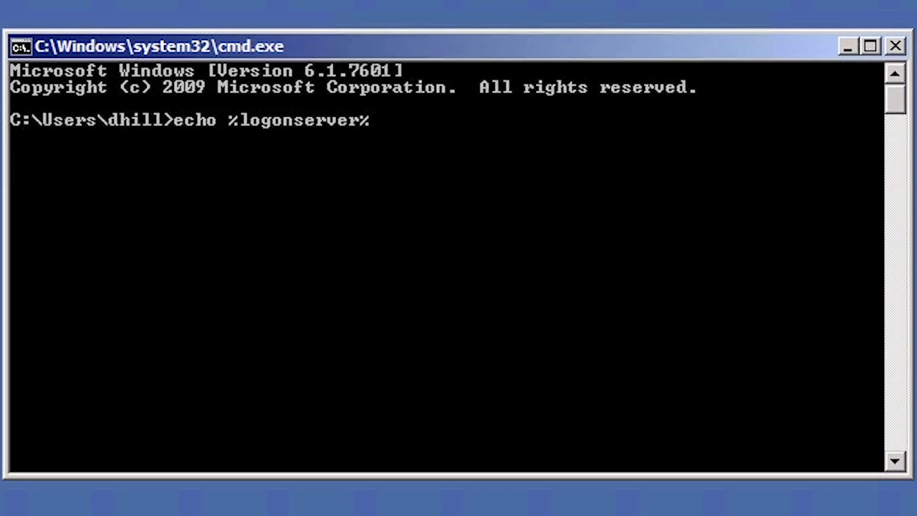
key(Return)
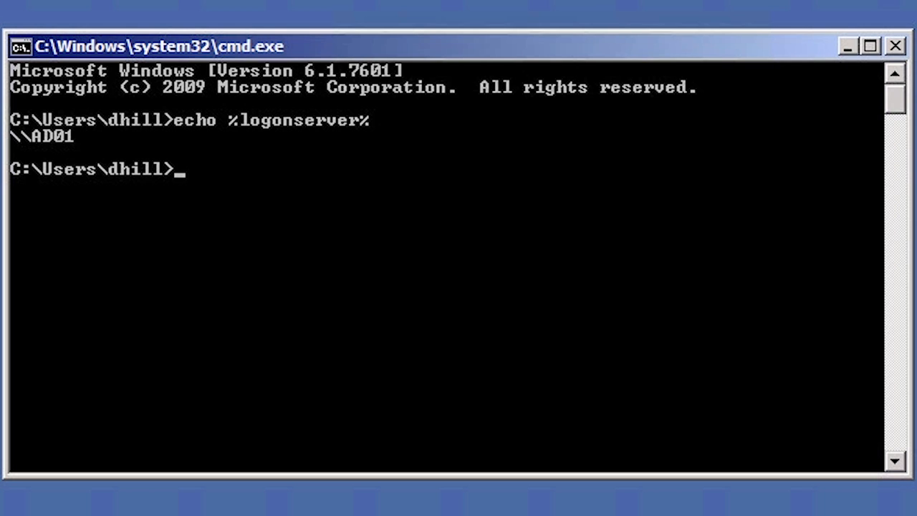
text(ipconfig)
key(Return)
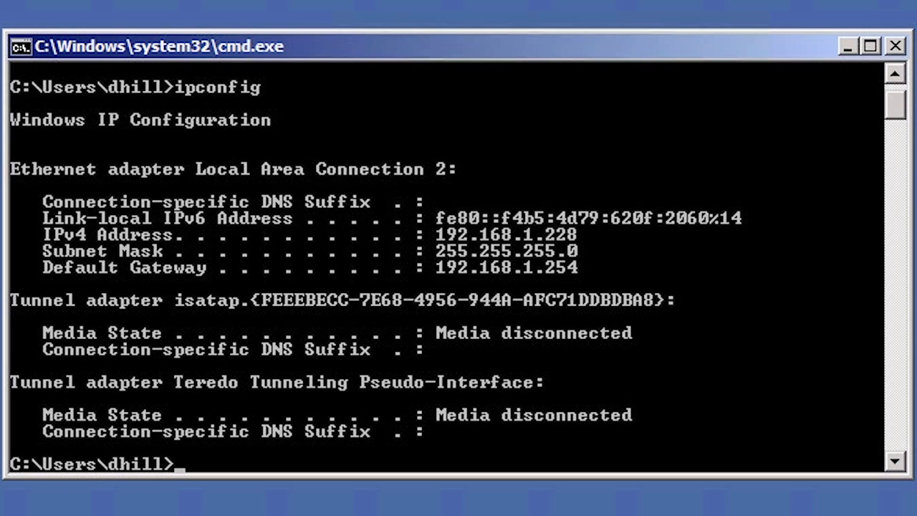
text(ping ad01)
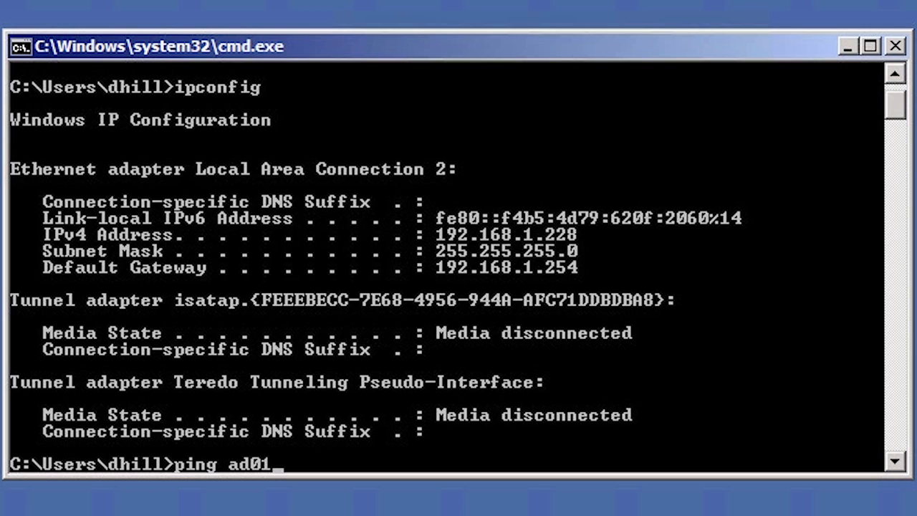
key(Return)
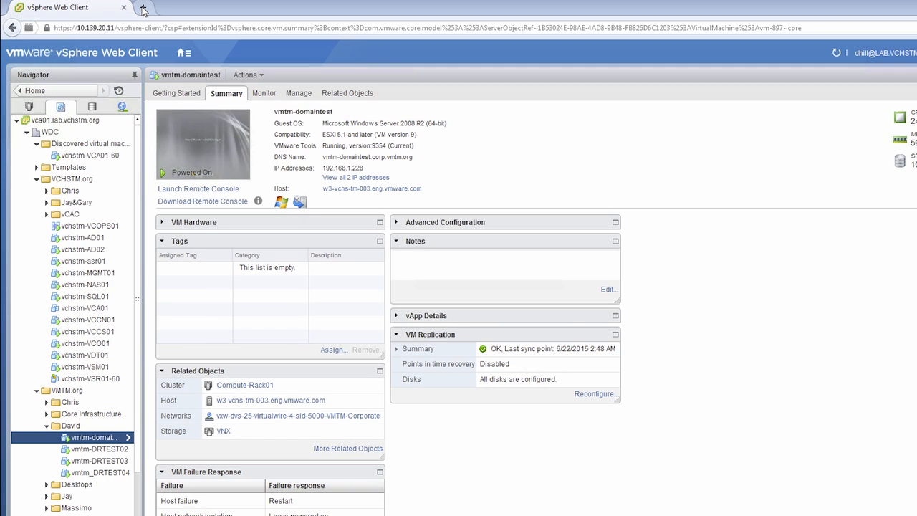
- Sign in to vCloud Air with the account e-mail and password, then open the first Virtual Private Cloud OnDemand service
click(144, 10)
text(vca.vmware.com/)
key(Return)
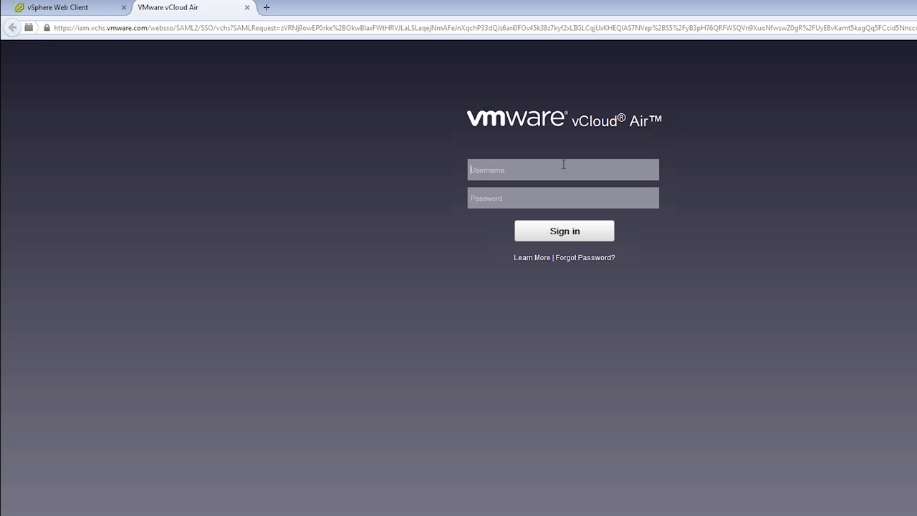
click(563, 165)
key(Tab)
text(*********)
key(Return)
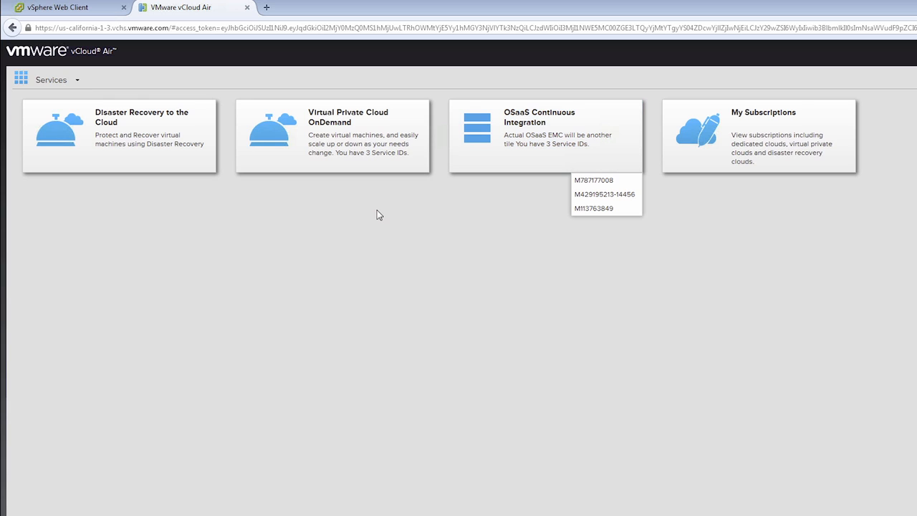
mouse_move(372, 168)
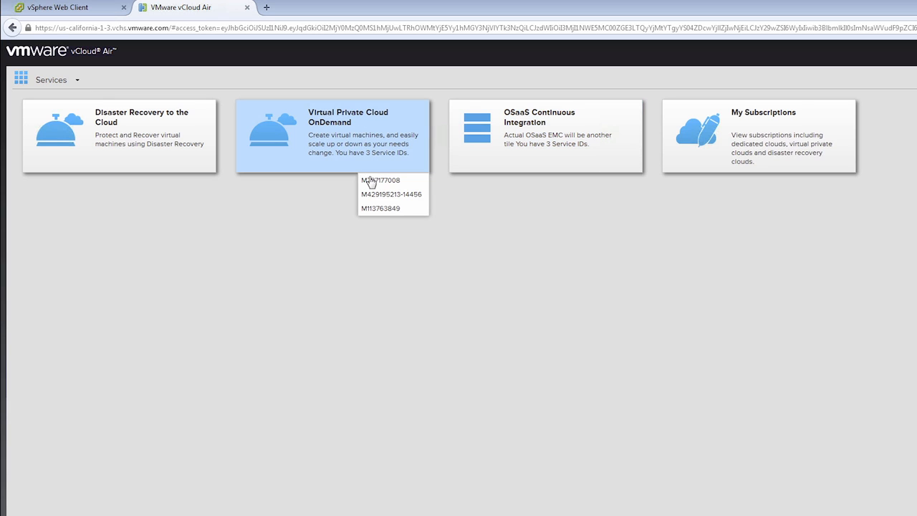
click(370, 183)
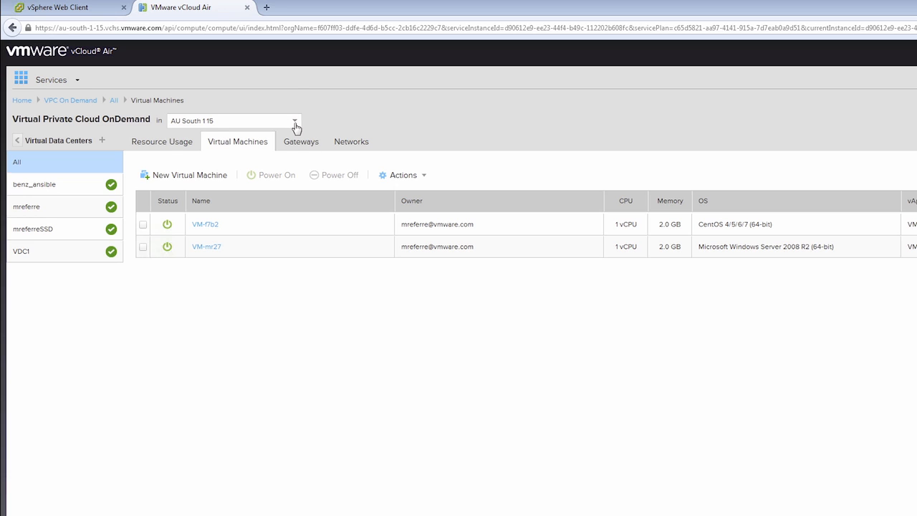
- Switch to region US Virginia 1 4 and open the VMTM CORP VDC gateway's details
click(296, 127)
click(212, 192)
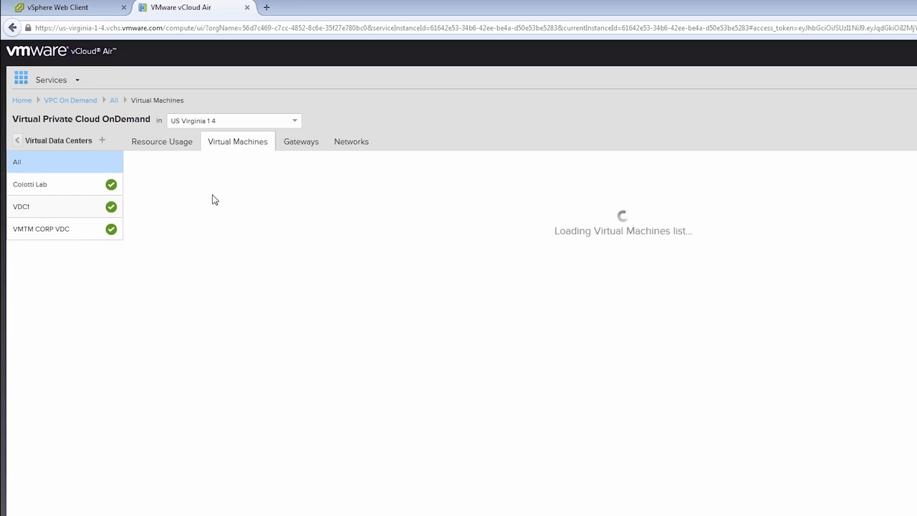
click(42, 229)
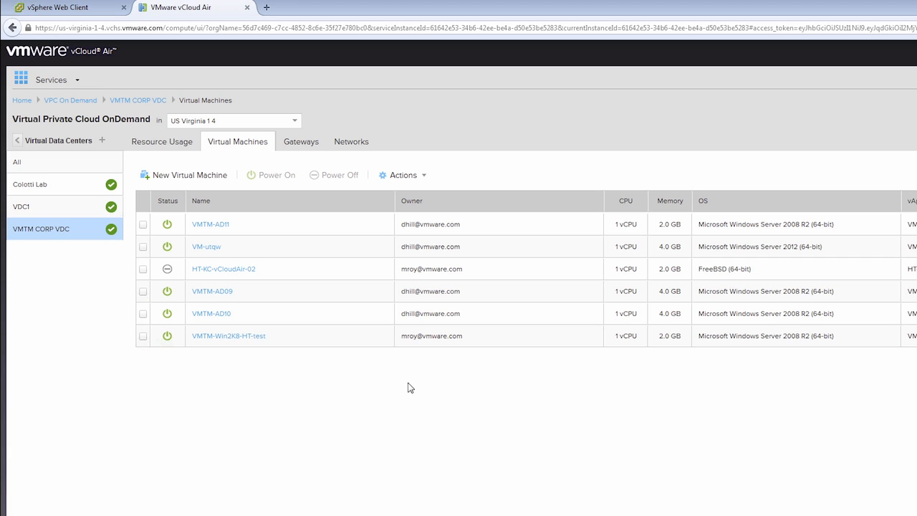
click(305, 147)
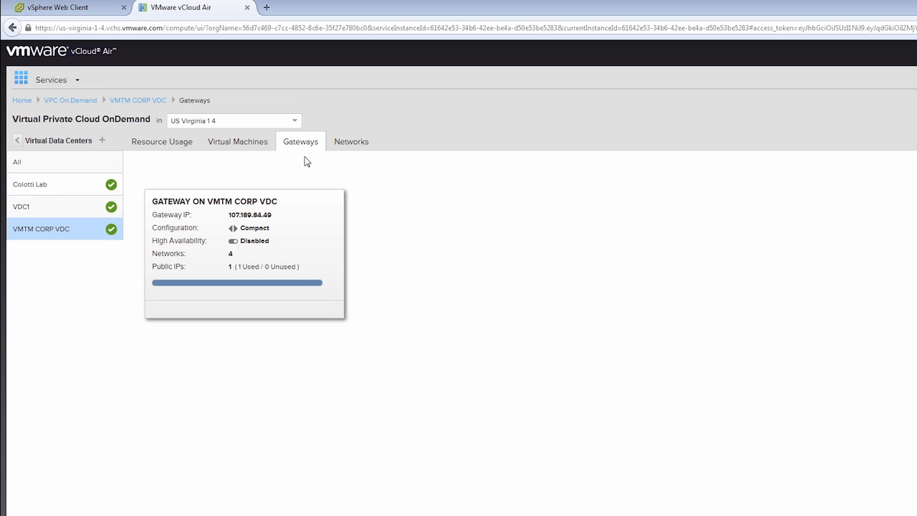
click(306, 228)
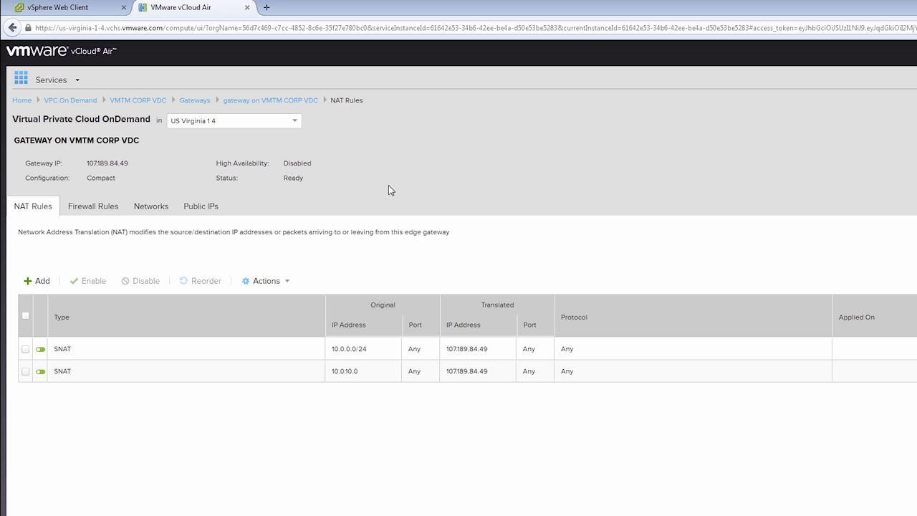
- Inspect the gateway's AUTHENTICATION NETWORK settings without changes, then review its NAT and firewall rules
click(151, 210)
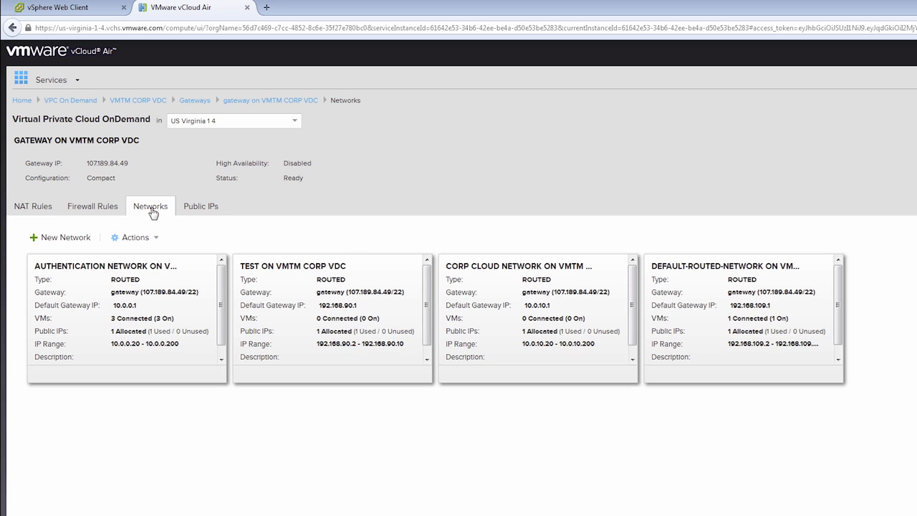
click(186, 283)
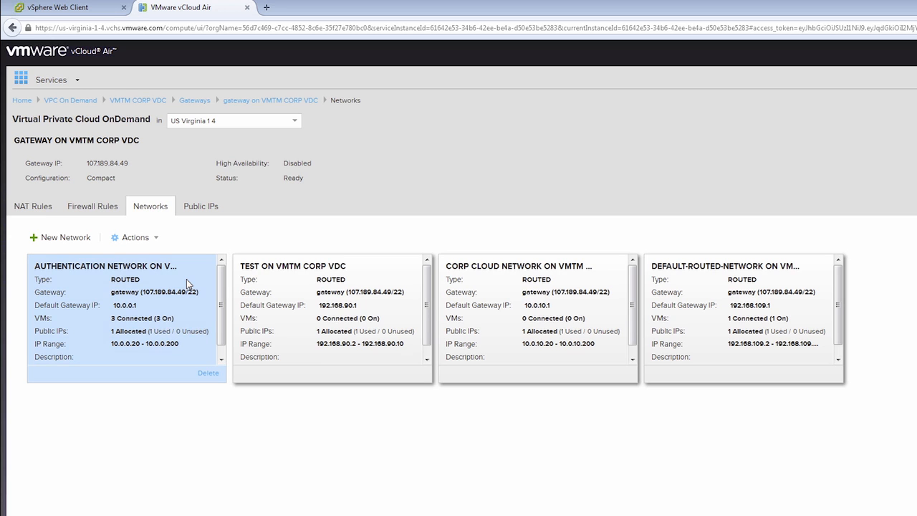
double_click(186, 278)
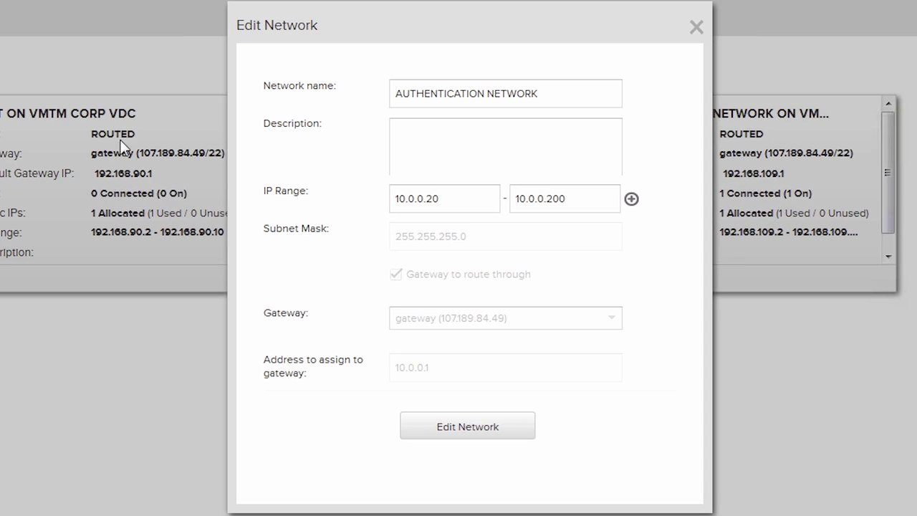
click(696, 28)
click(696, 29)
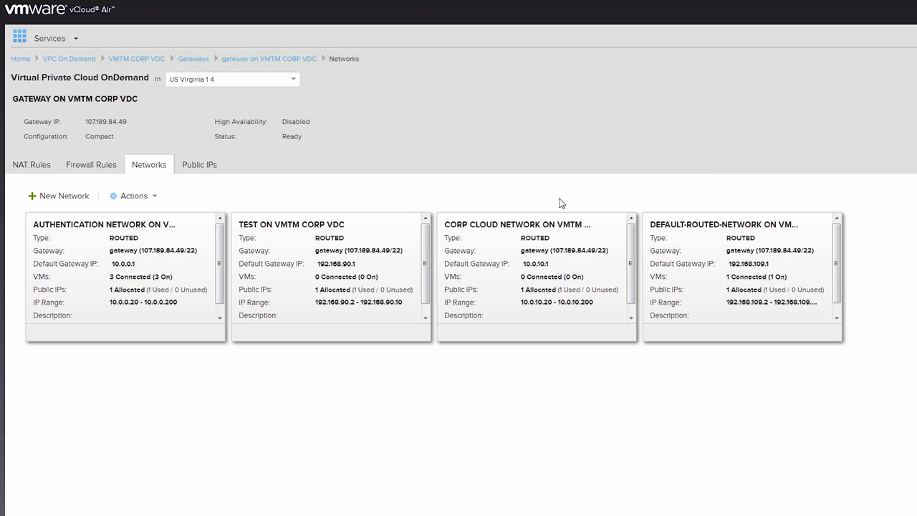
click(36, 169)
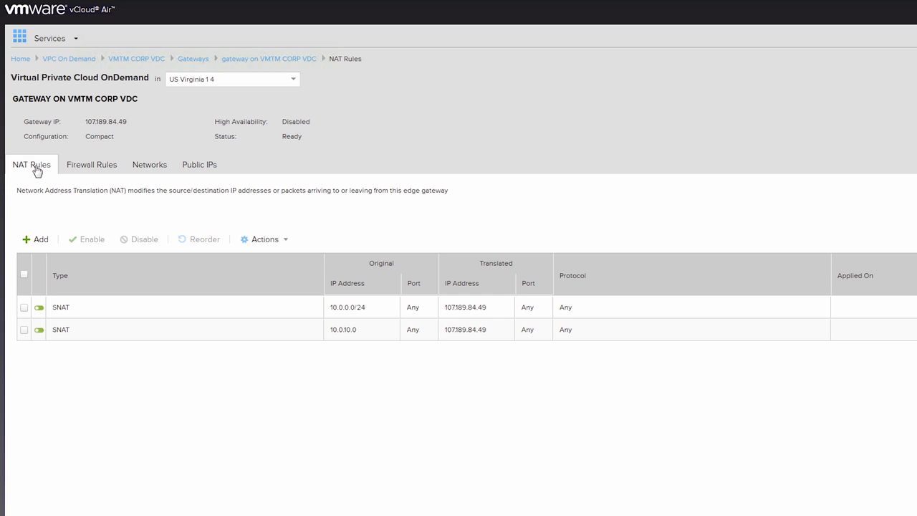
click(98, 168)
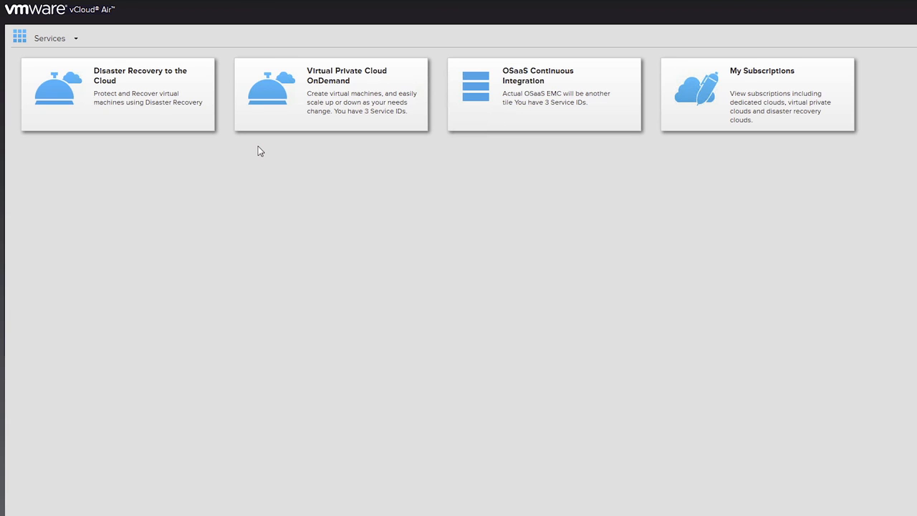
- Open Disaster Recovery to the Cloud, select vmtm-domaintest, and list the TechMarketing_DR networks
click(175, 118)
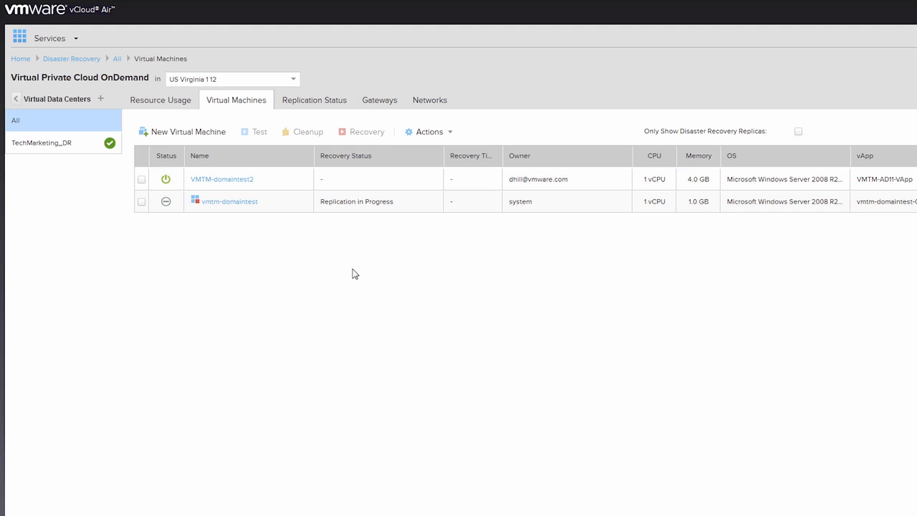
click(371, 205)
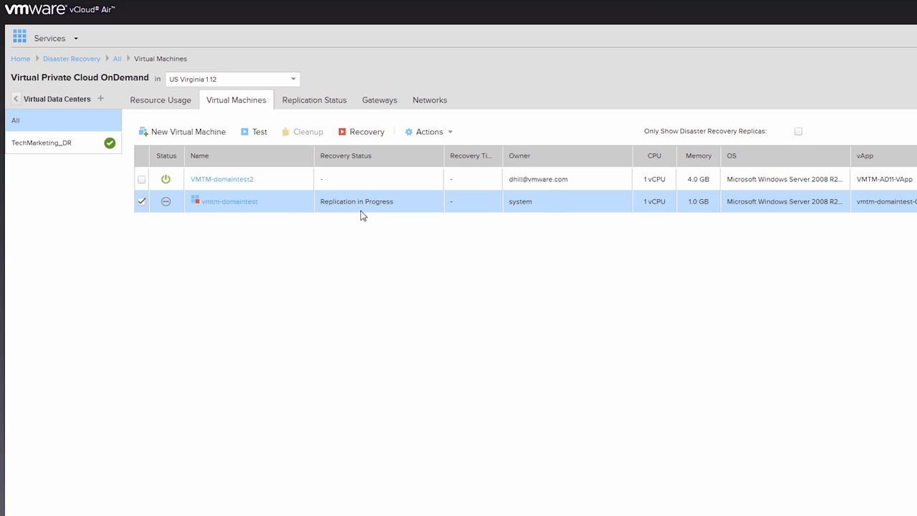
click(419, 104)
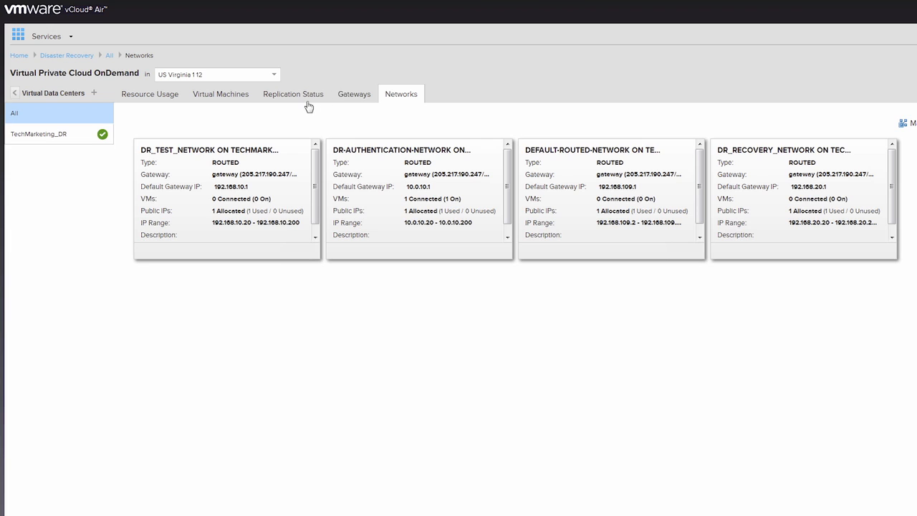
- Open the TechMarketing_DR gateway's NAT rules, then its four Allow firewall rules
click(362, 98)
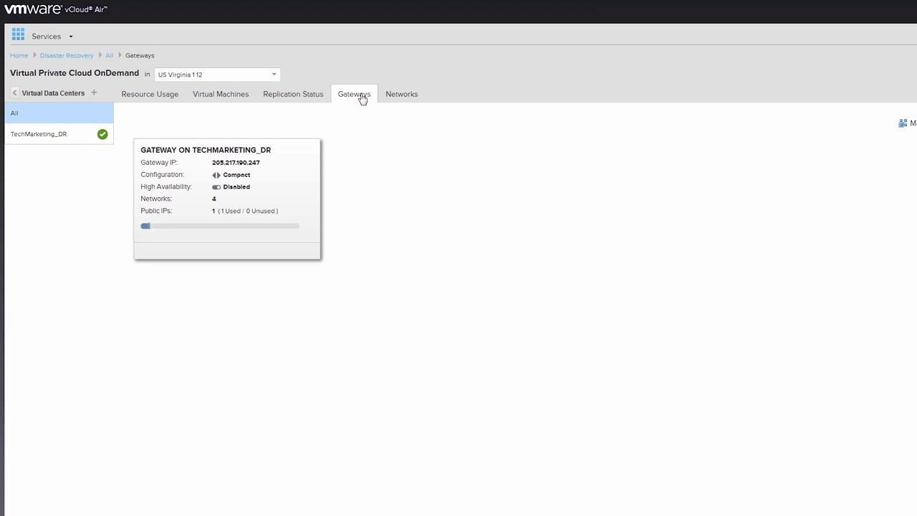
click(293, 192)
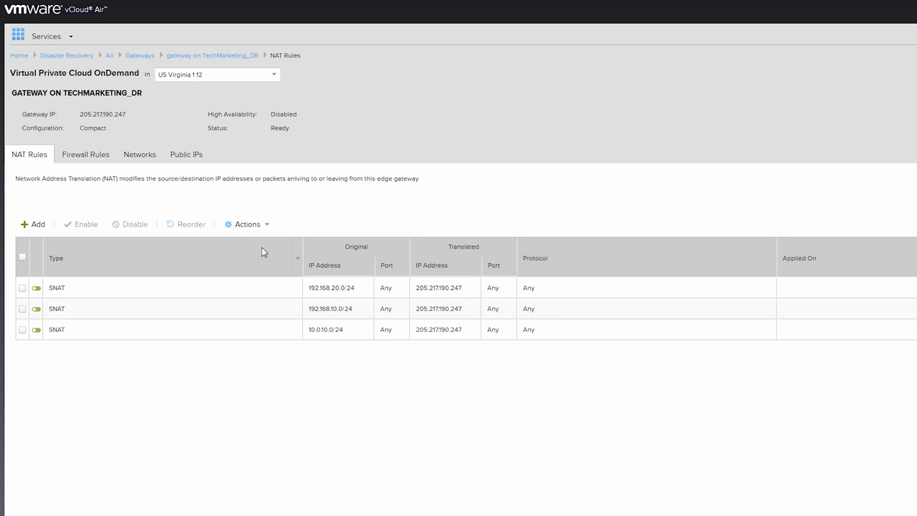
click(103, 164)
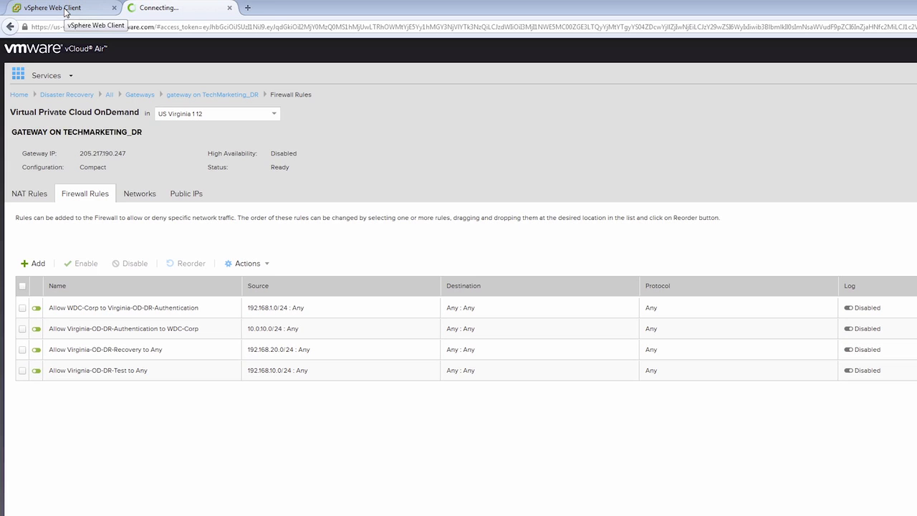
- Show vca01.lab.vchstm.org's outgoing replications and begin a planned migration of vmtm-domaintest
click(65, 8)
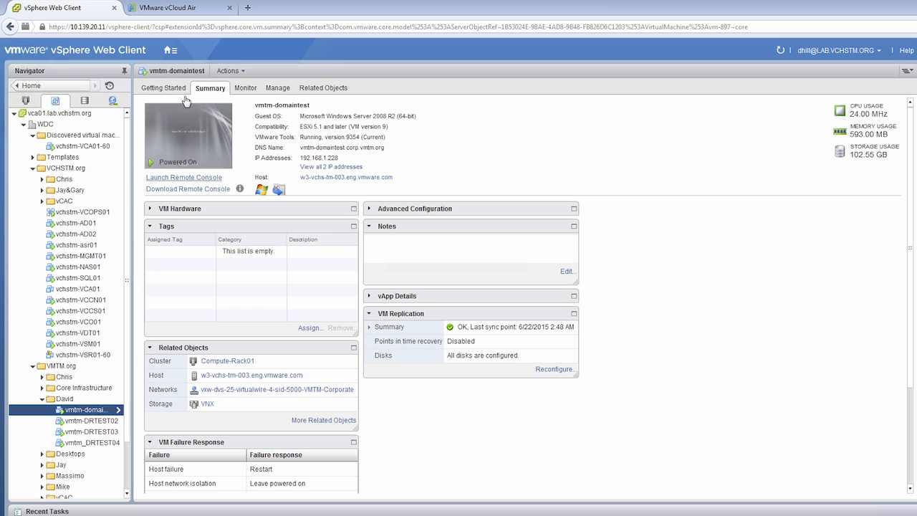
click(171, 51)
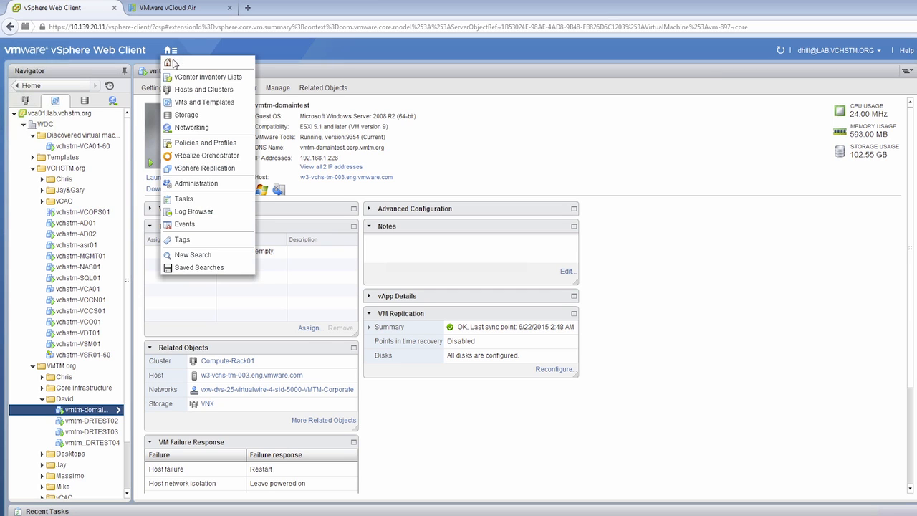
click(182, 62)
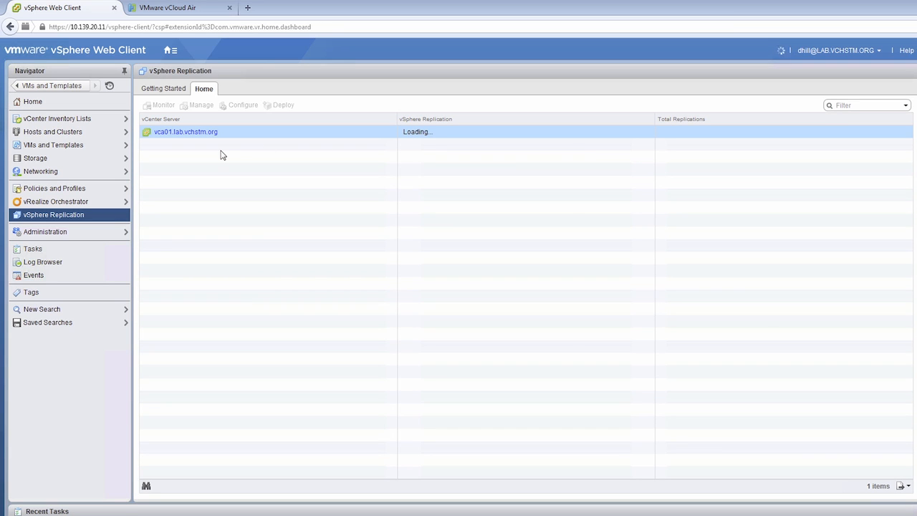
click(172, 112)
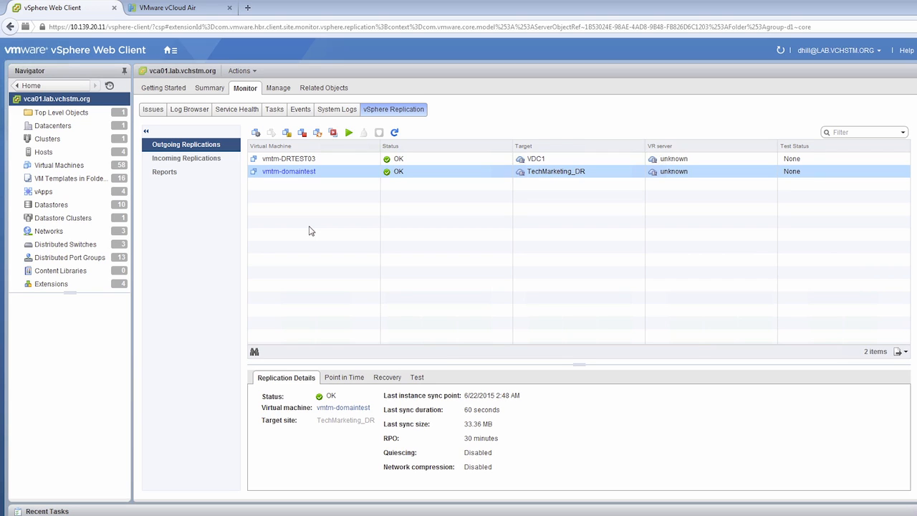
click(333, 134)
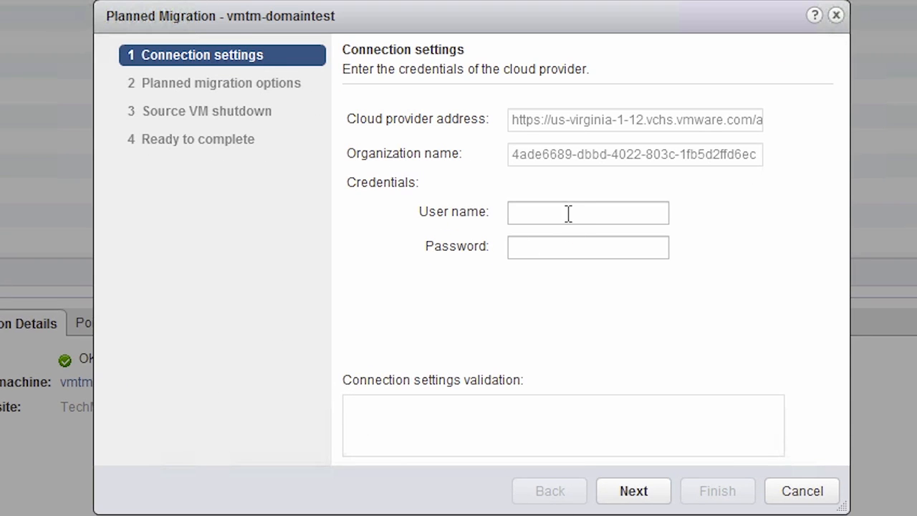
- Sign in to the cloud provider with the account e-mail and password
click(568, 210)
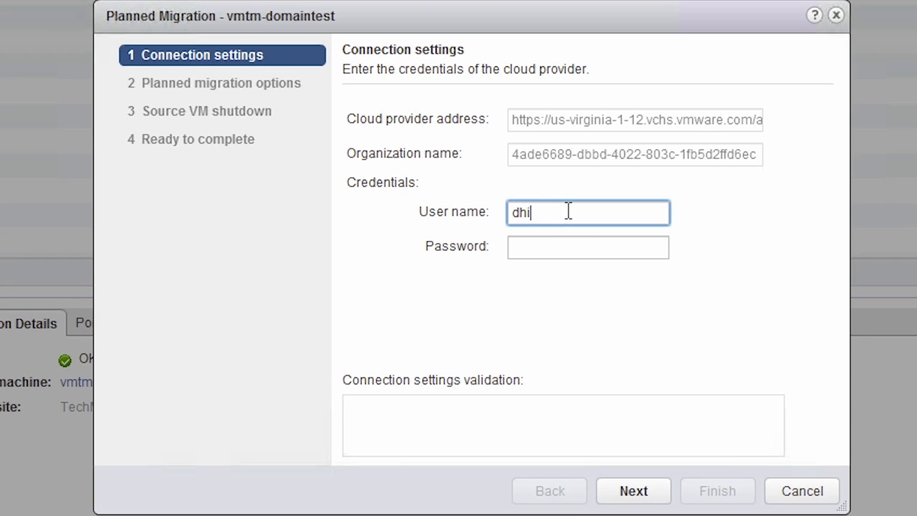
key(Tab)
text(**********)
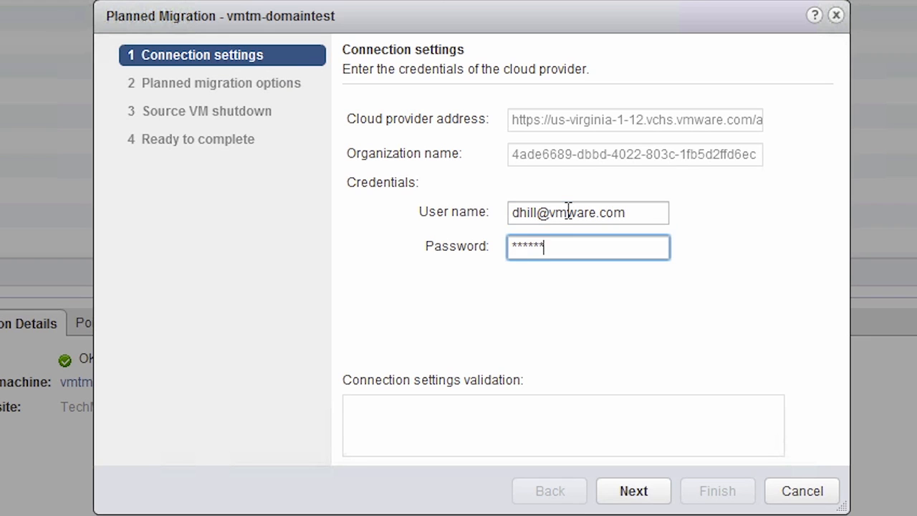
key(Return)
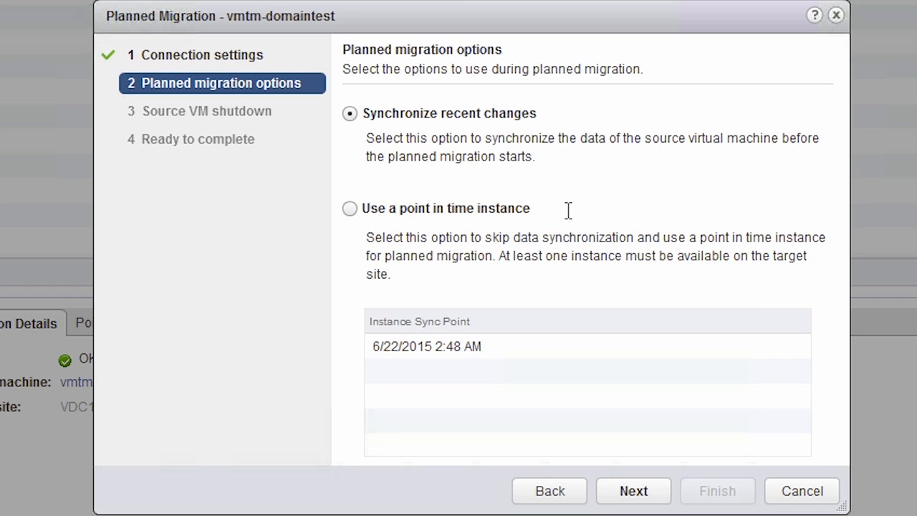
- Keep syncing recent changes, power off the source VM, and finish the planned migration
click(625, 494)
click(379, 279)
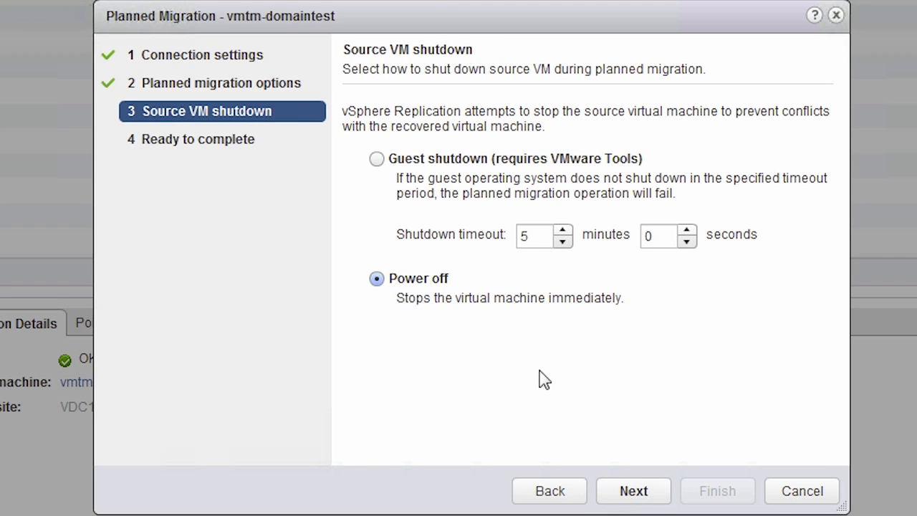
click(650, 497)
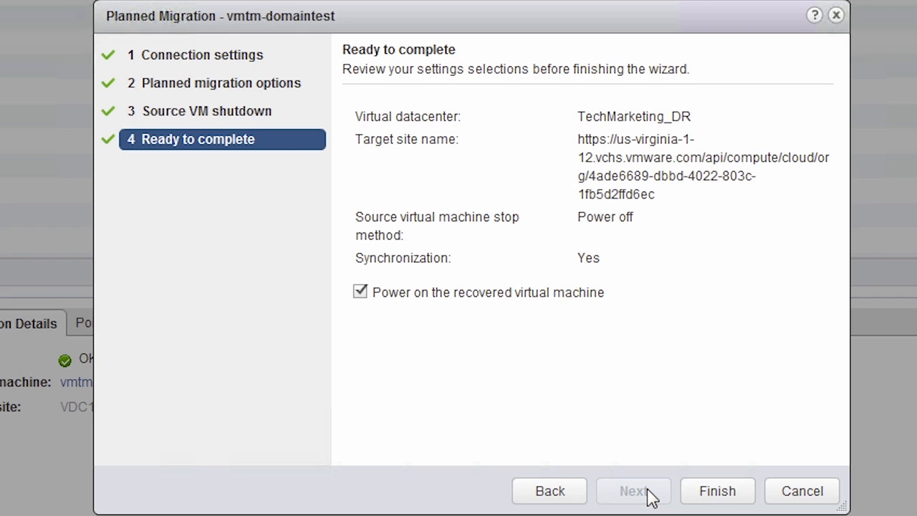
click(712, 496)
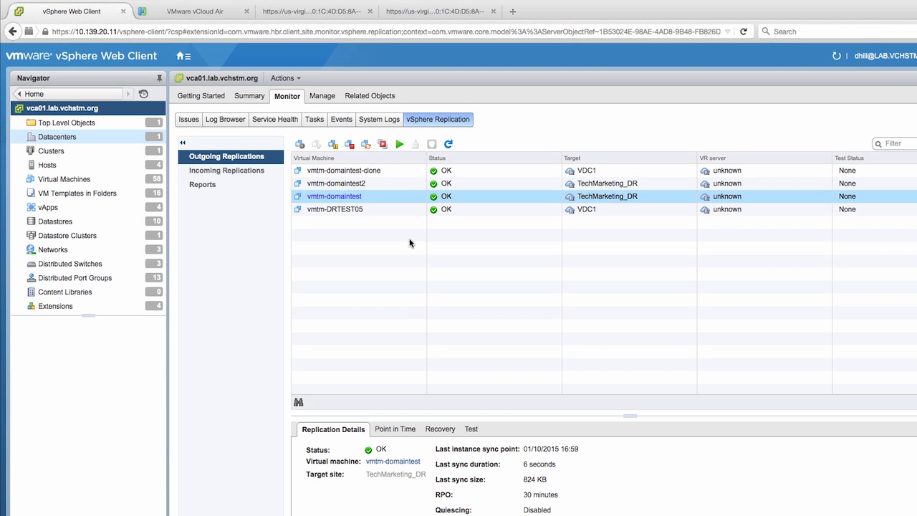
- Open the recovered vmtm-domaintest VM in a vCloud Air web console
click(182, 12)
click(304, 255)
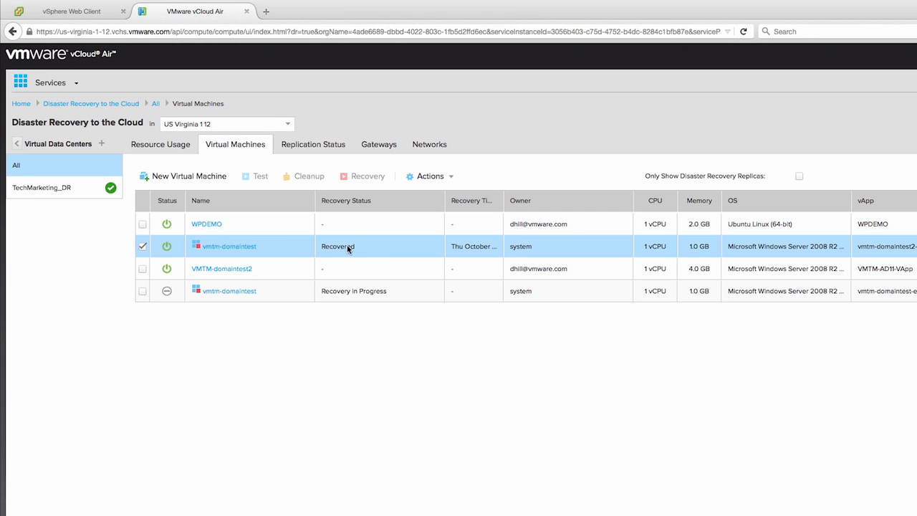
click(143, 245)
right_click(286, 248)
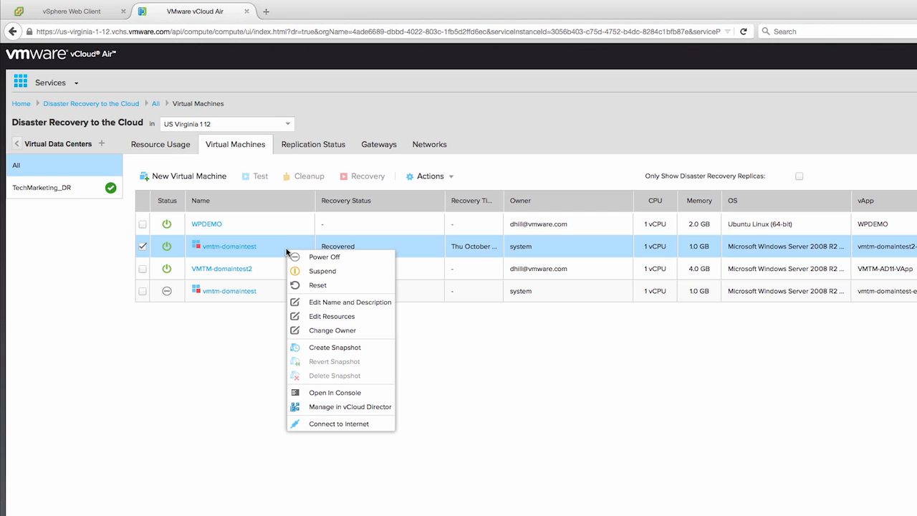
click(331, 396)
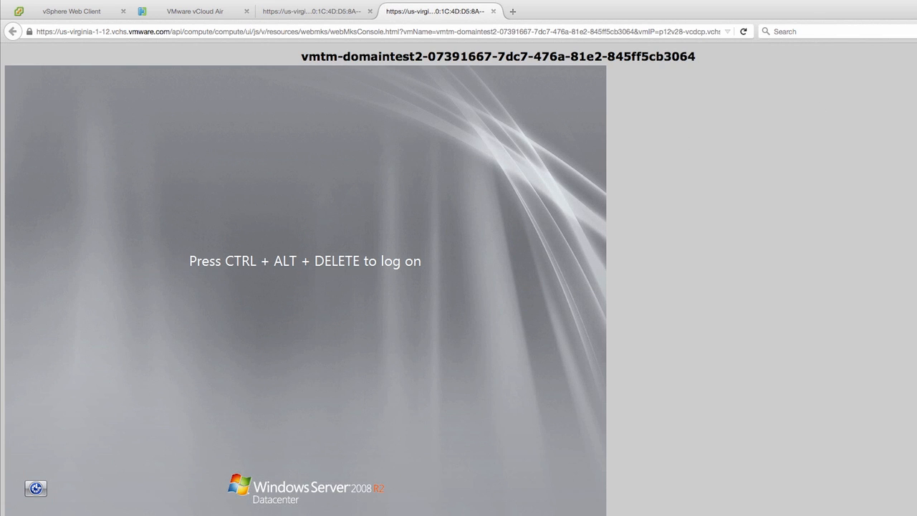
- Log on to the recovered Windows Server with Ctrl+Alt+Del and the account password
key(ctrl+alt+Delete)
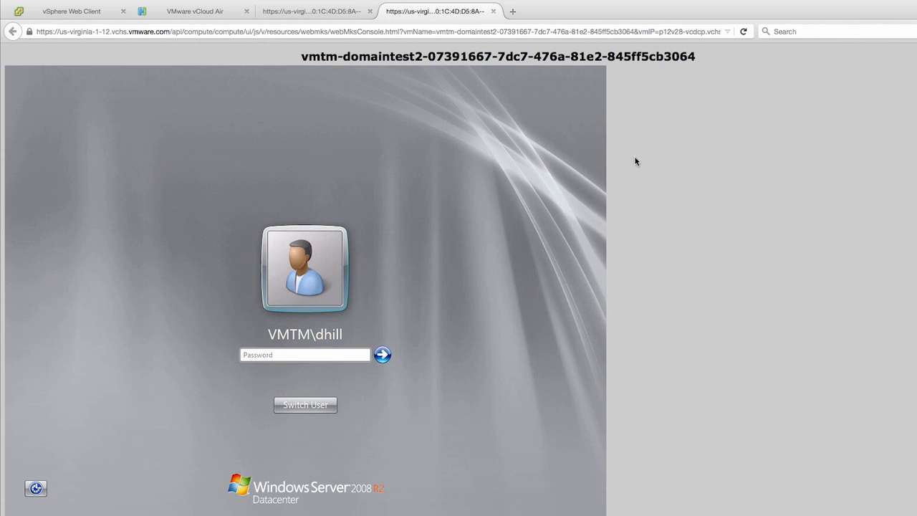
click(336, 354)
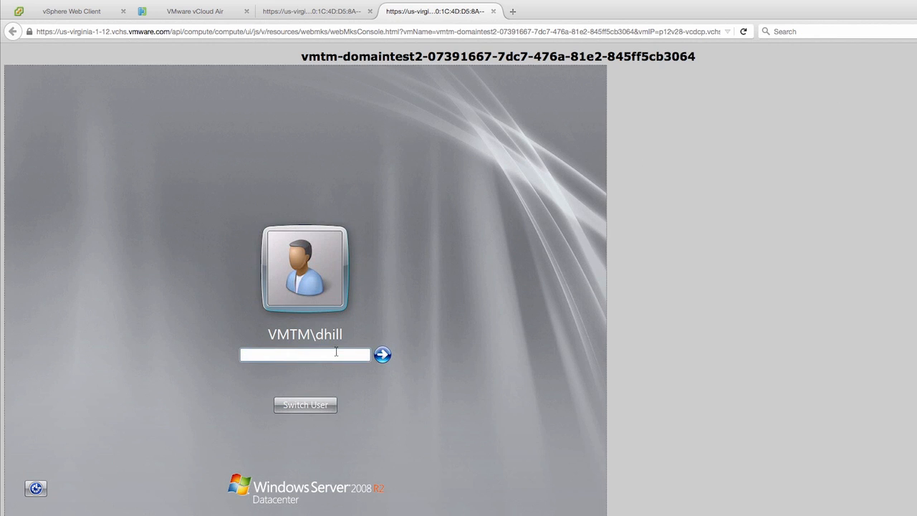
text(*********)
key(Return)
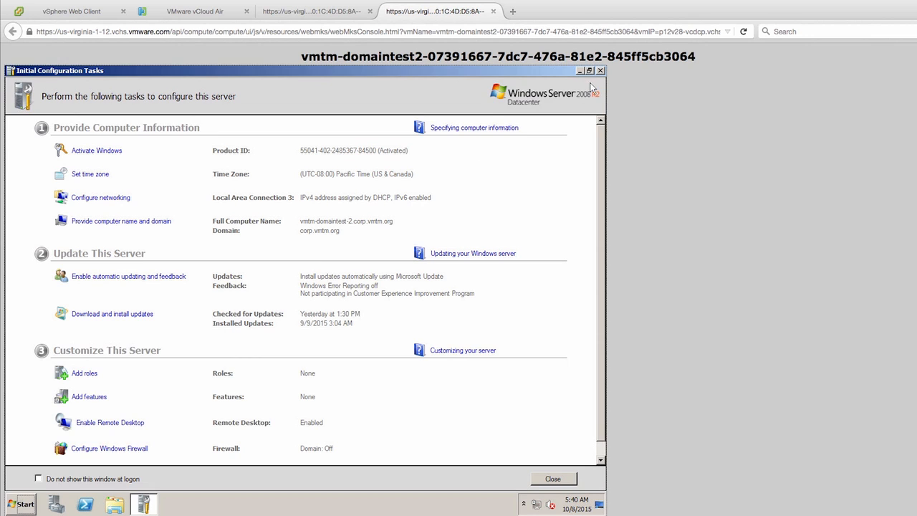
- Close Initial Configuration Tasks and launch the command prompt from Start > Run
click(600, 71)
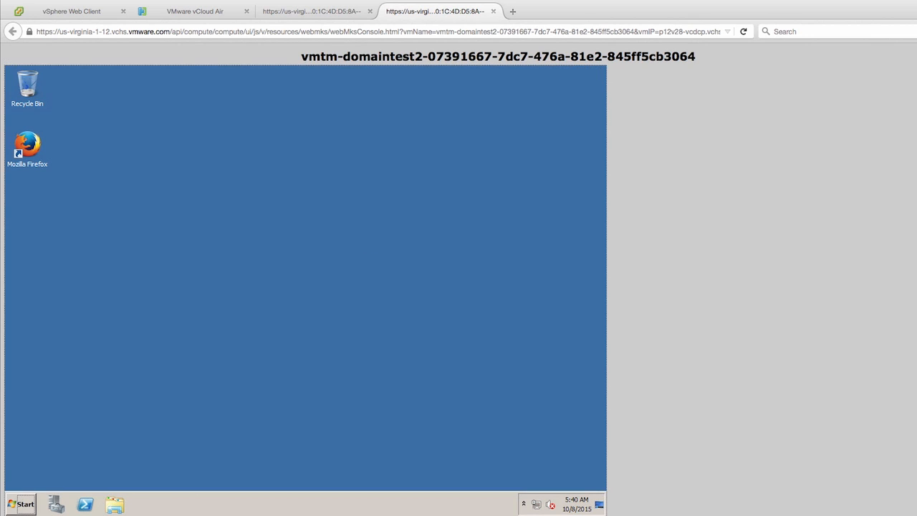
click(25, 504)
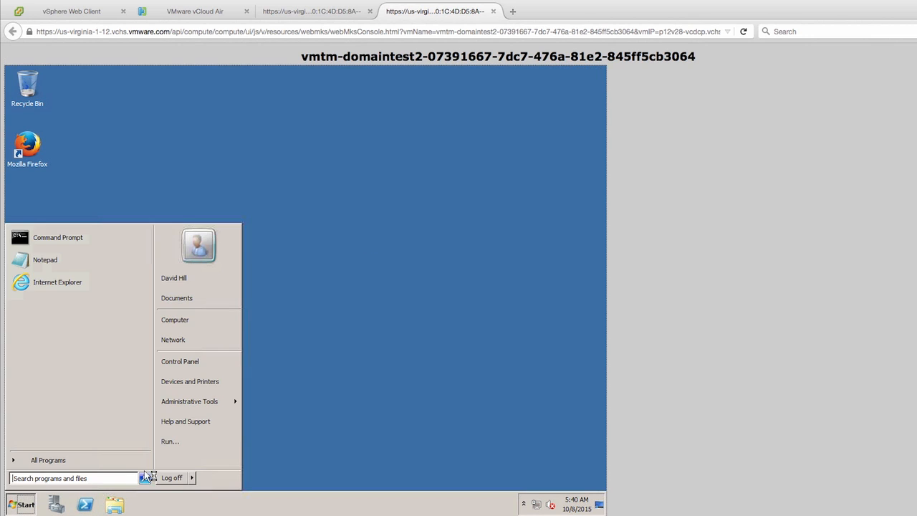
click(180, 442)
key(Return)
- Run ipconfig, showing IPv4 192.168.20.203 with gateway 192.168.20.1
text(icp)
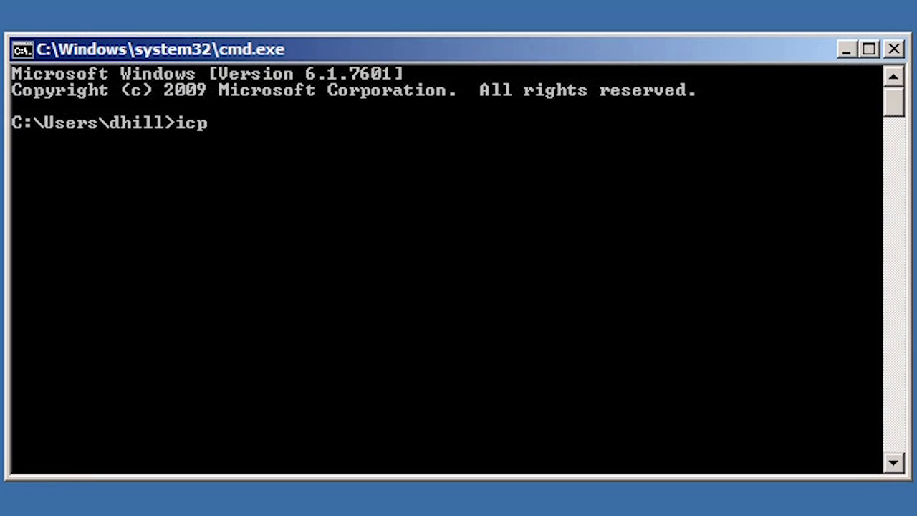
key(BackSpace)
key(BackSpace)
text(pconfig)
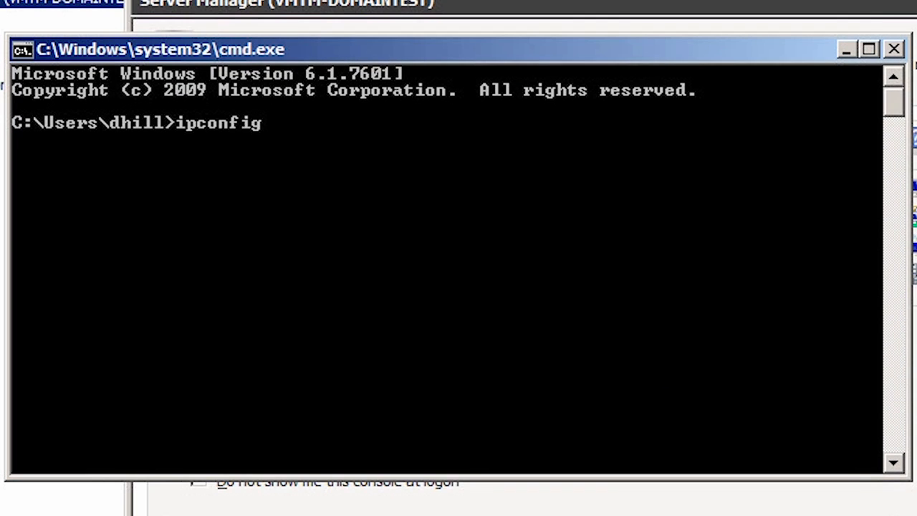
key(Return)
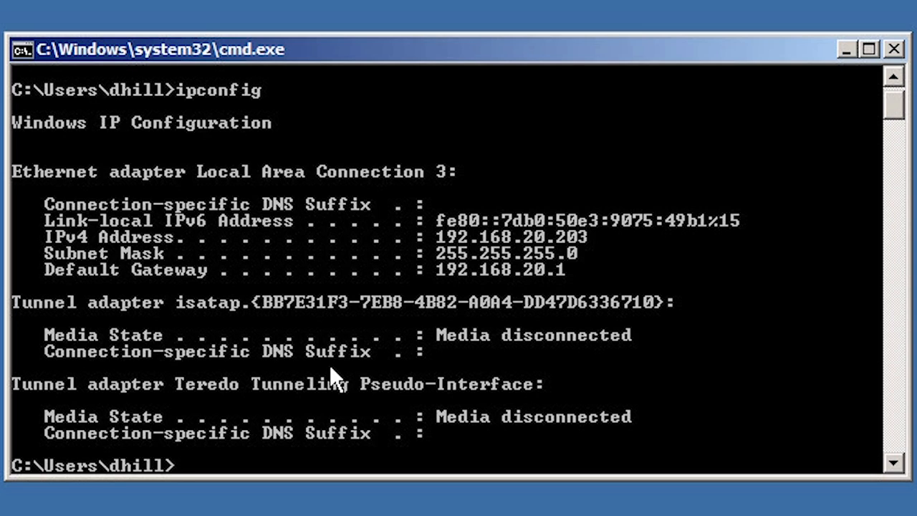
- Run echo %logonserver% to confirm the logon server is \\VMTM-AD11
text(echo %logonservbe)
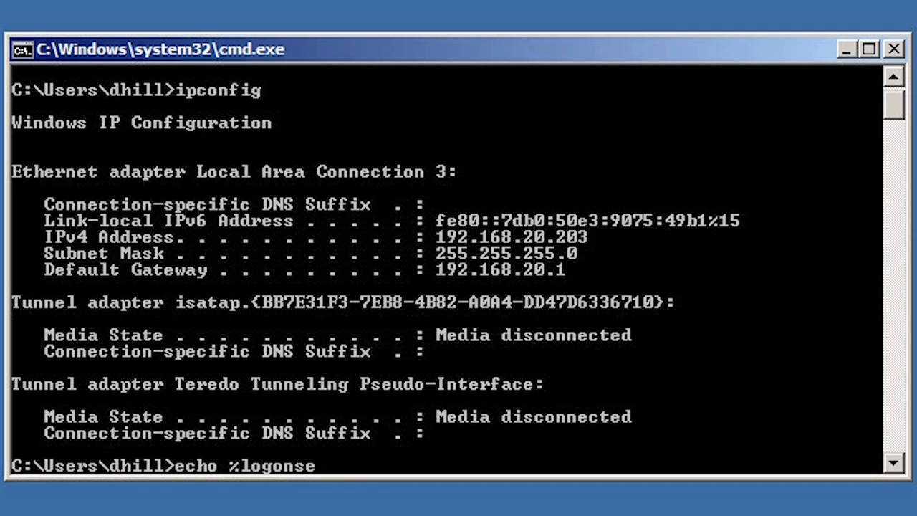
key(BackSpace)
key(BackSpace)
text(er%)
key(Return)
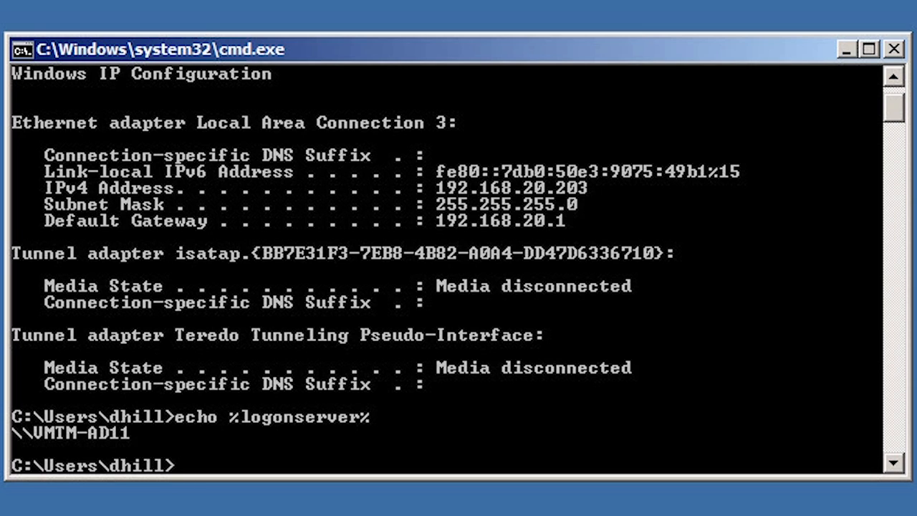
text(ping ad11)
- Ping vmtm-ad11 (replies from 10.0.10.20) and ad01 (192.168.1.41 times out)
key(BackSpace)
key(BackSpace)
key(BackSpace)
key(BackSpace)
text(vmt)
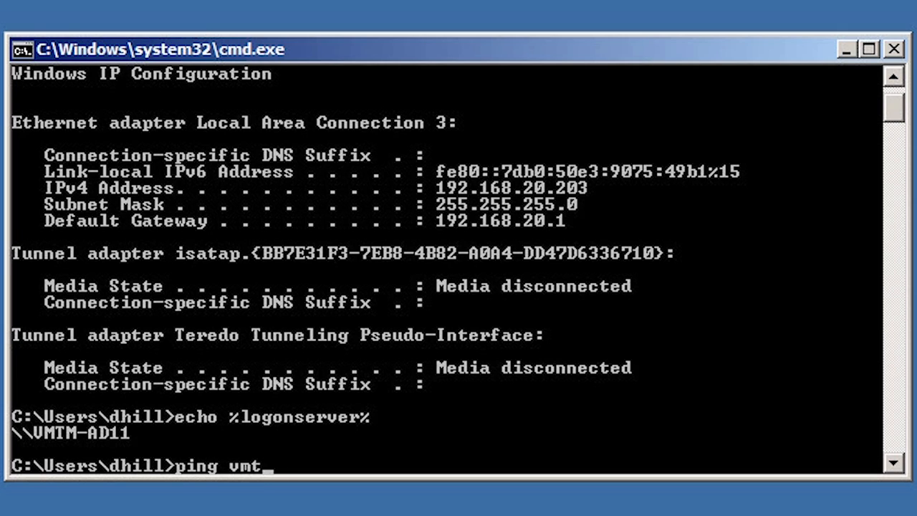
text(m-ad11)
key(Return)
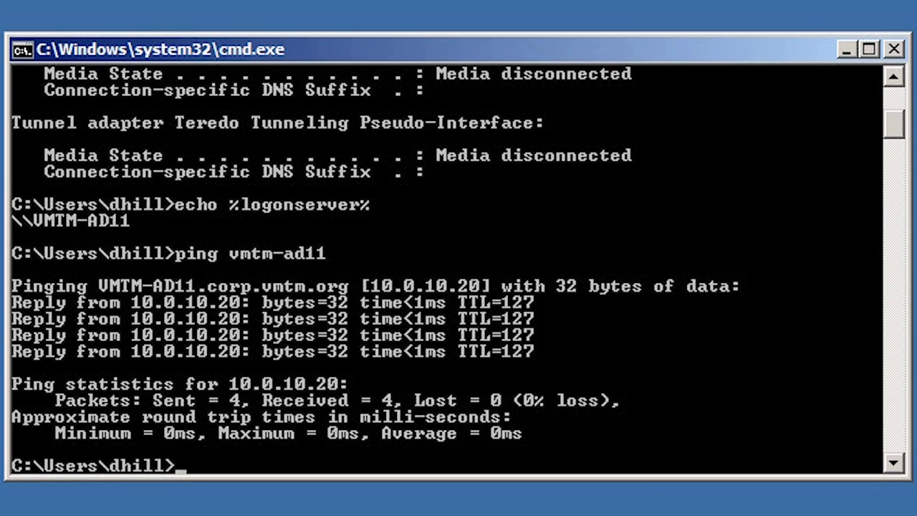
text(p)
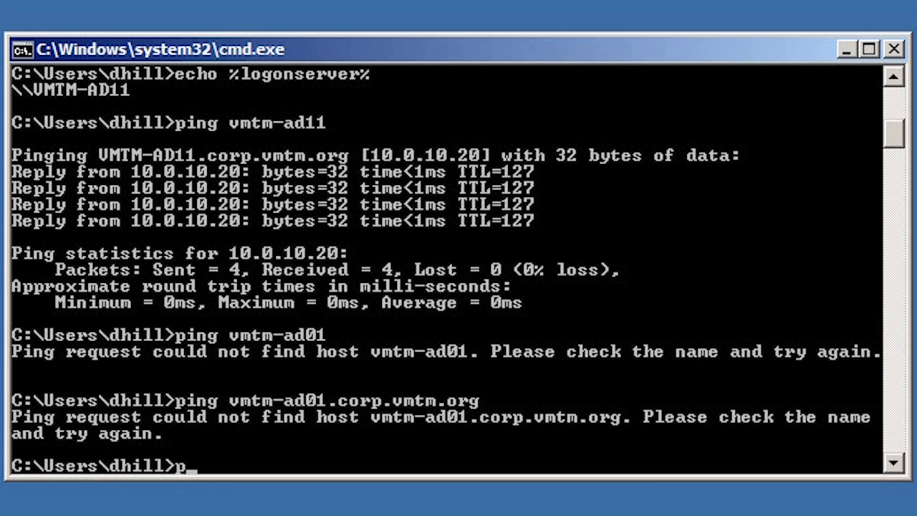
text(ing ad01)
key(Return)
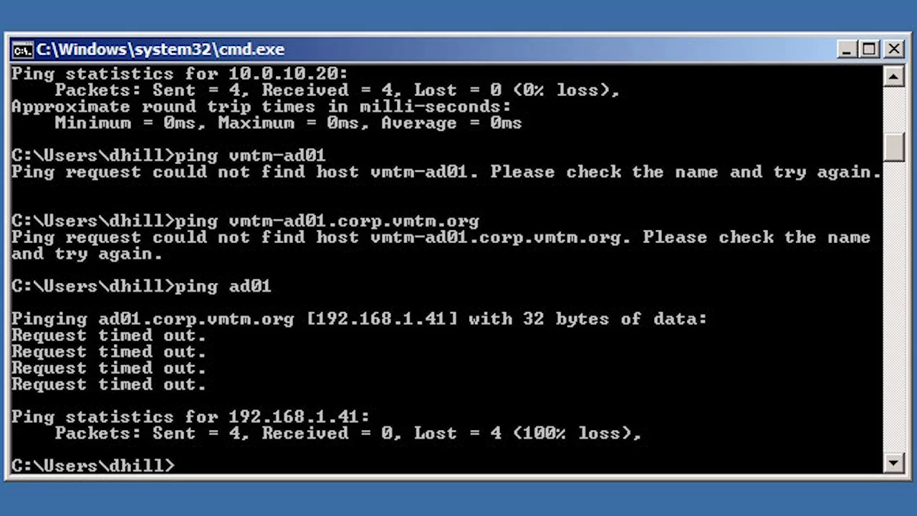
scroll(446, 268, up, 1)
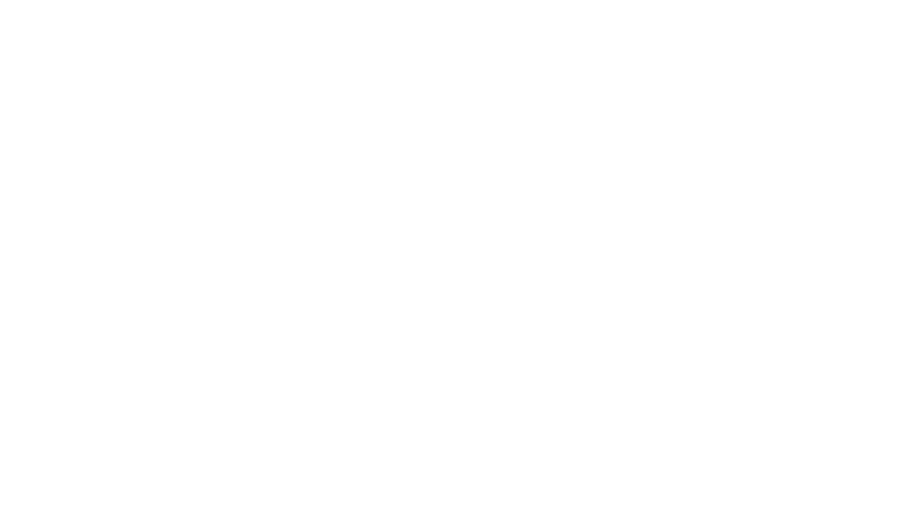